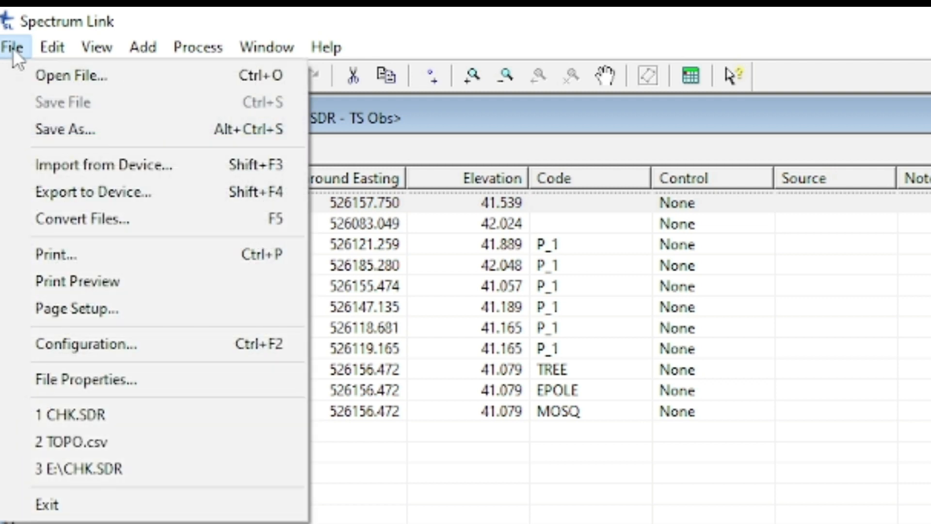
# Step: Save the survey points to the Desktop as an AutoCAD DXF design file named CHK
pyautogui.click(44, 128)
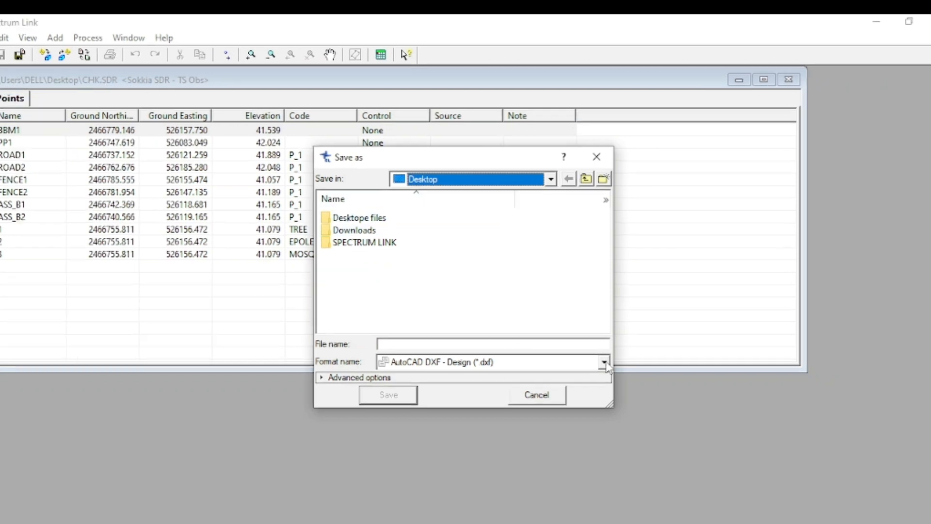
pyautogui.click(602, 368)
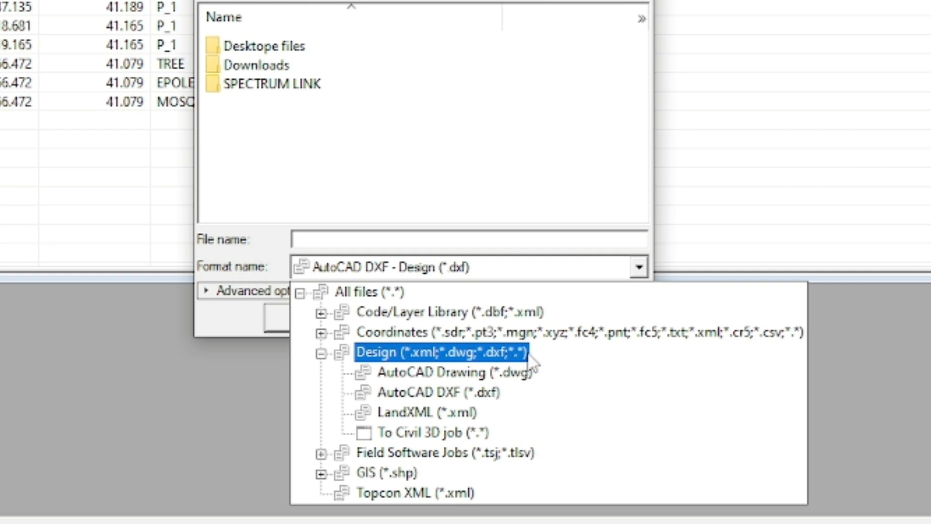
pyautogui.click(450, 389)
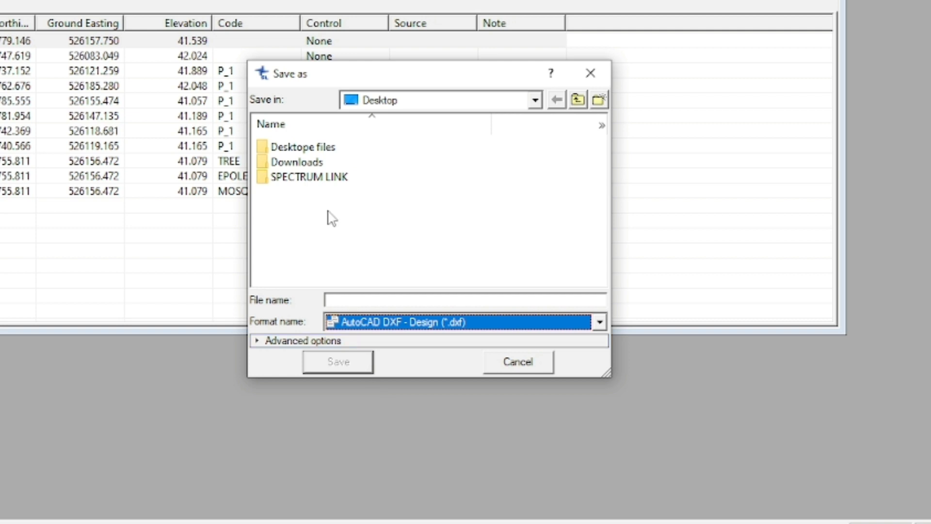
pyautogui.click(355, 299)
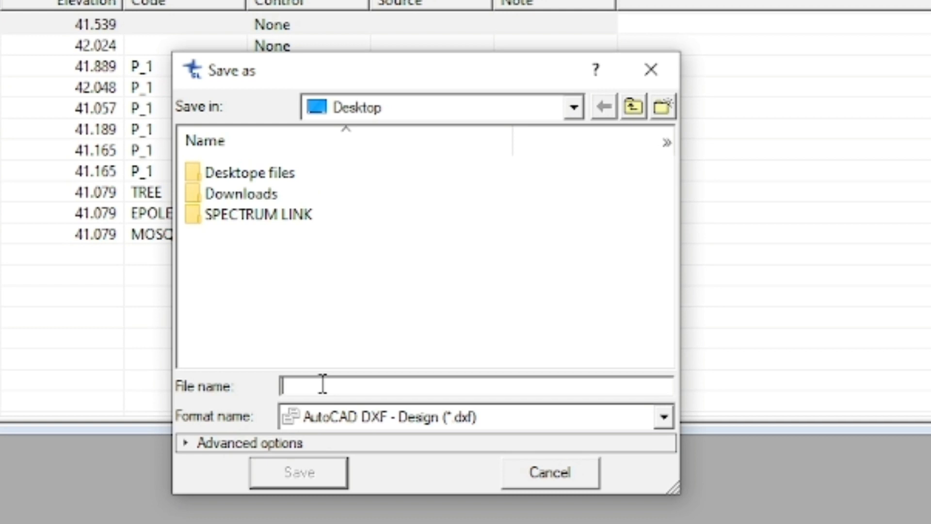
pyautogui.write('CHK')
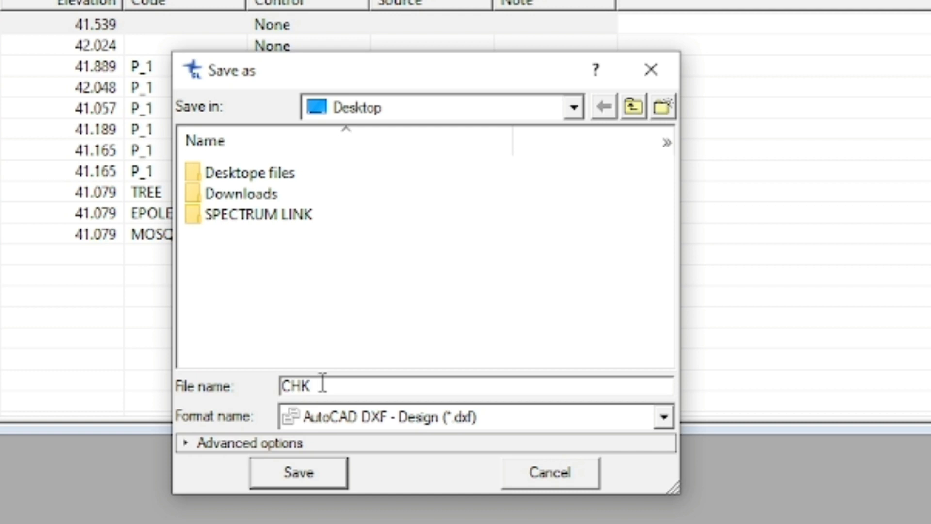
pyautogui.click(315, 475)
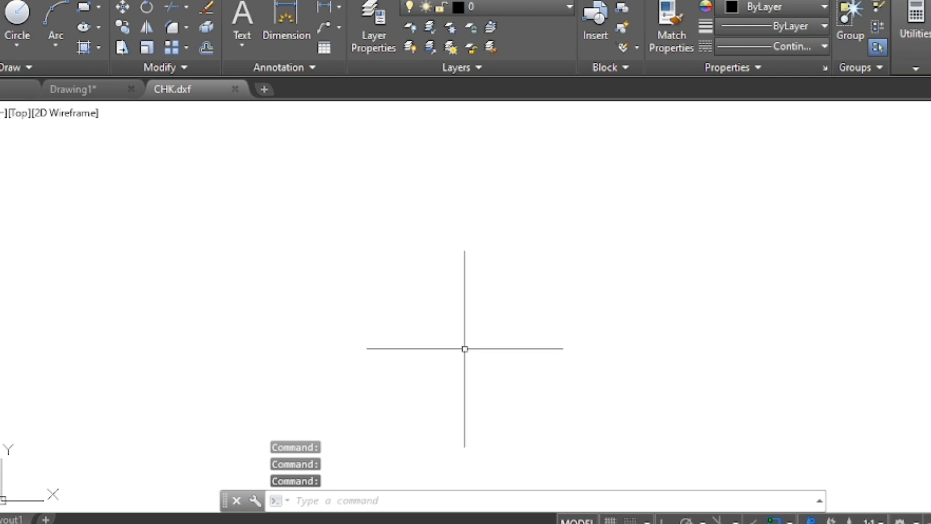
# Step: Zoom CHK.dxf to its extents and examine the imported points and the overlapping labels at elevation 41.079
pyautogui.click(338, 501)
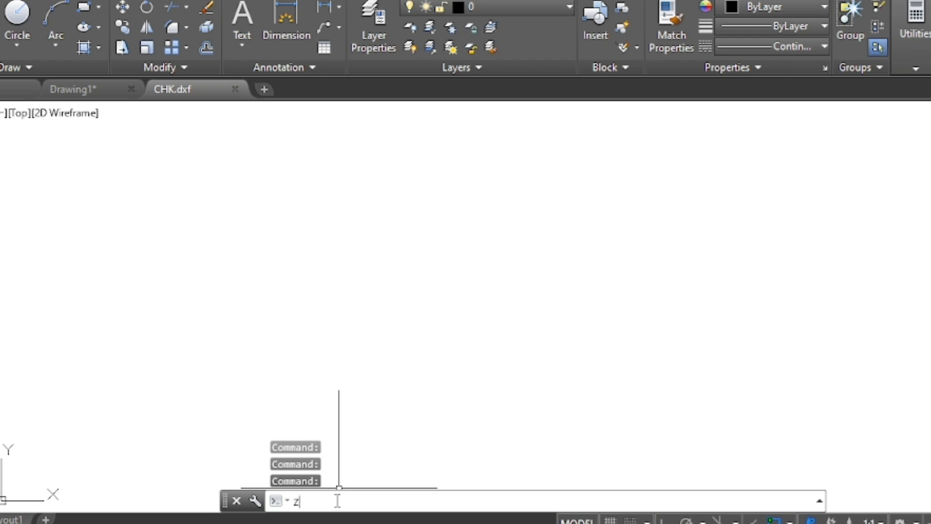
pyautogui.press('Return')
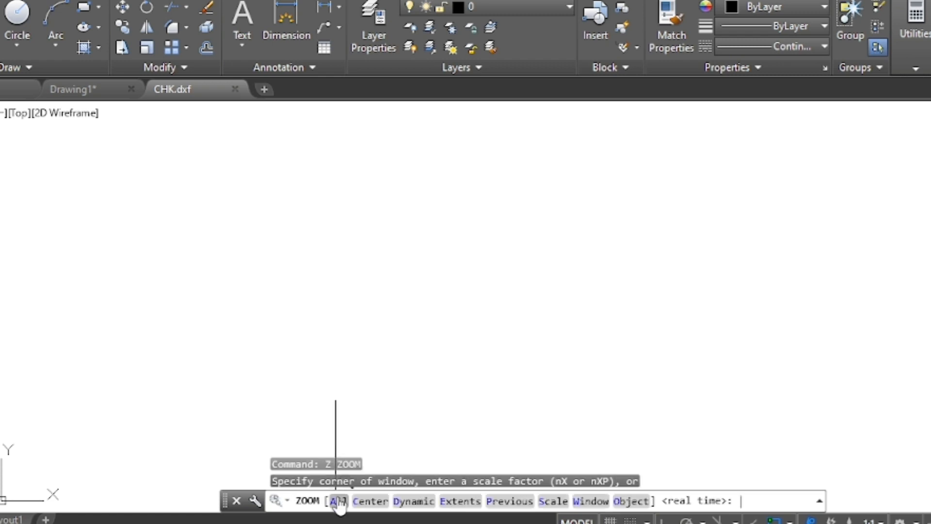
pyautogui.write('E')
pyautogui.press('Return')
pyautogui.scroll(-5, 373, 246)
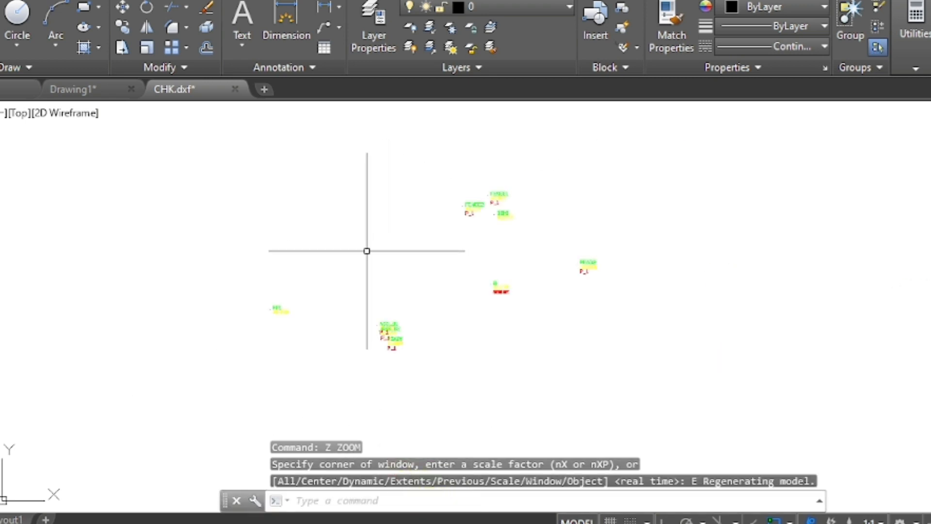
pyautogui.scroll(4, 547, 295)
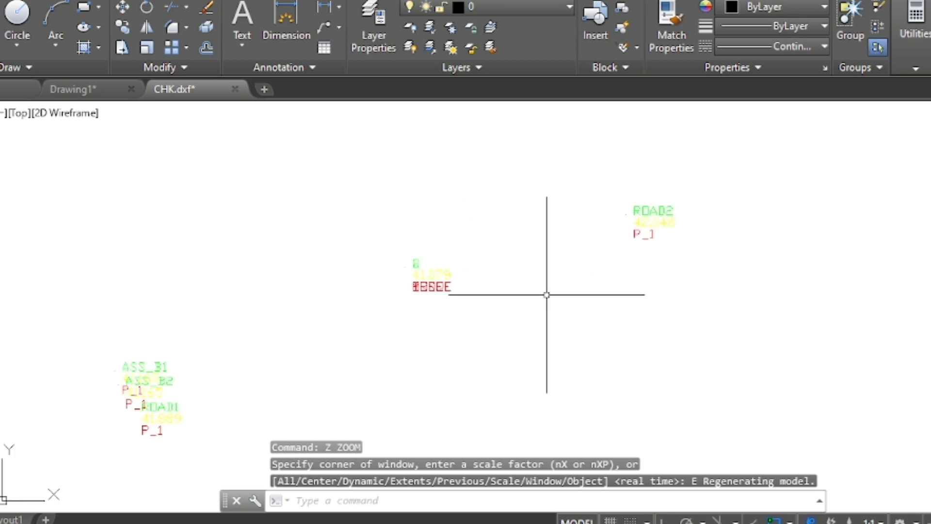
pyautogui.scroll(5, 400, 260)
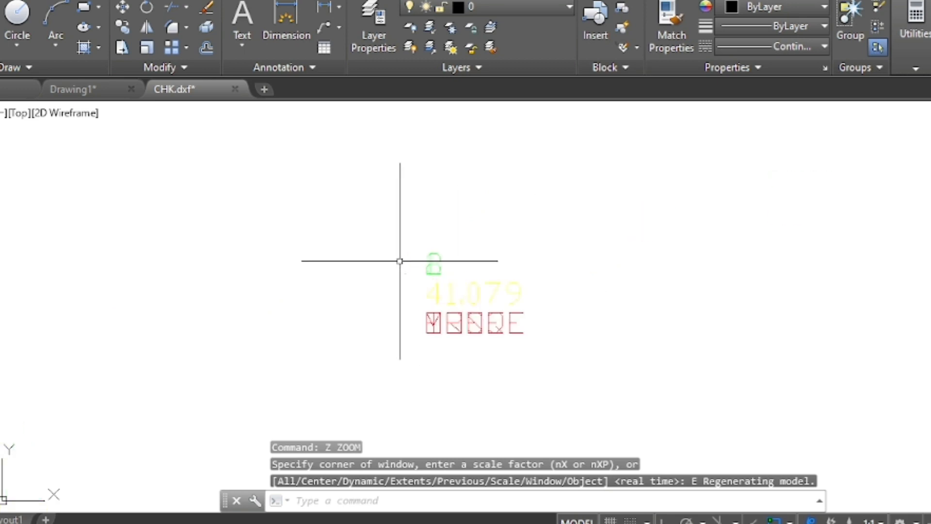
pyautogui.scroll(2, 399, 260)
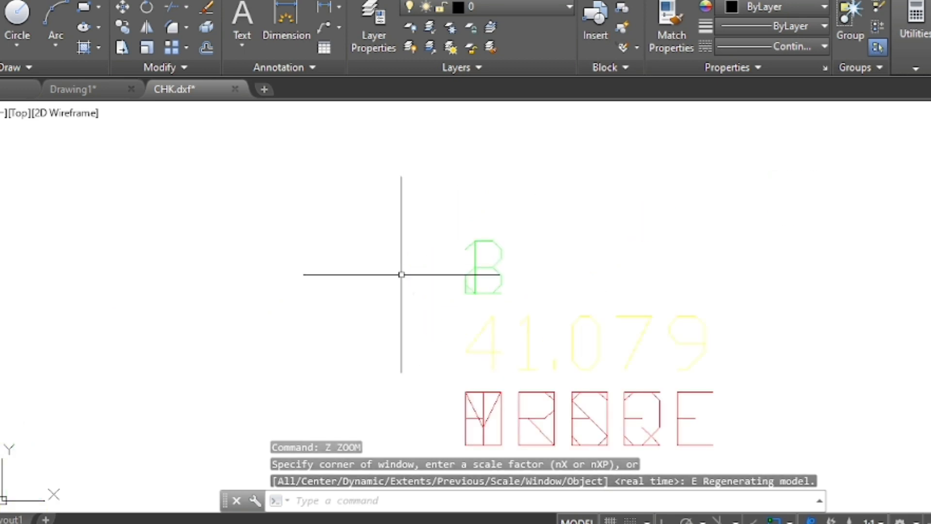
# Step: Set the drawing's point style to the plain X marker
pyautogui.click(424, 276)
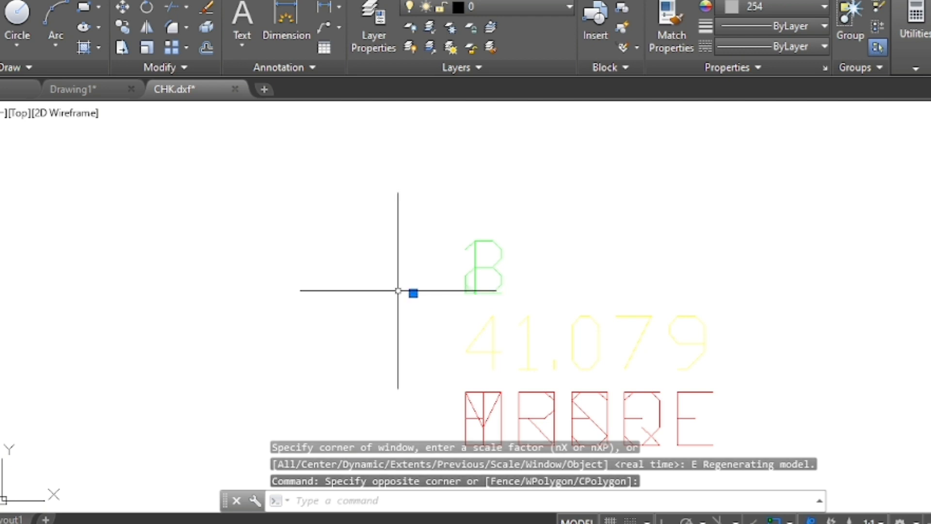
pyautogui.press('Escape')
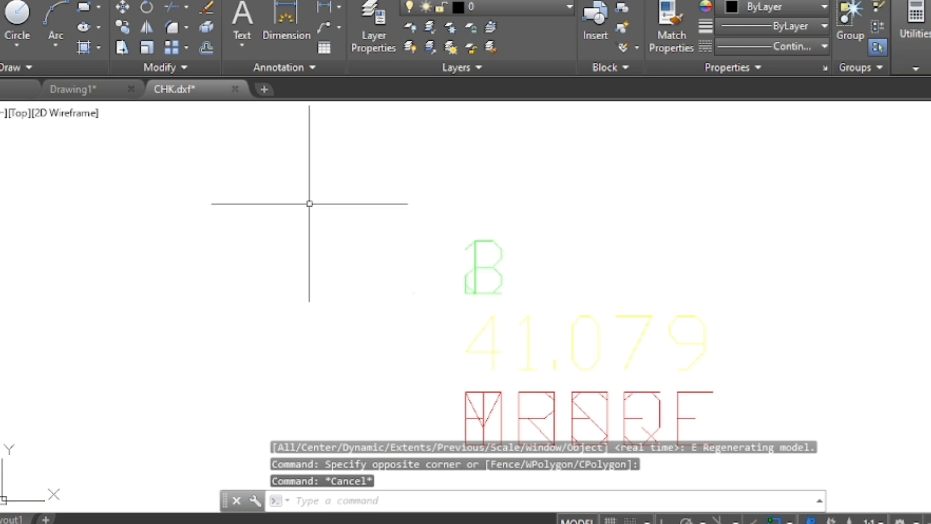
pyautogui.click(136, 1)
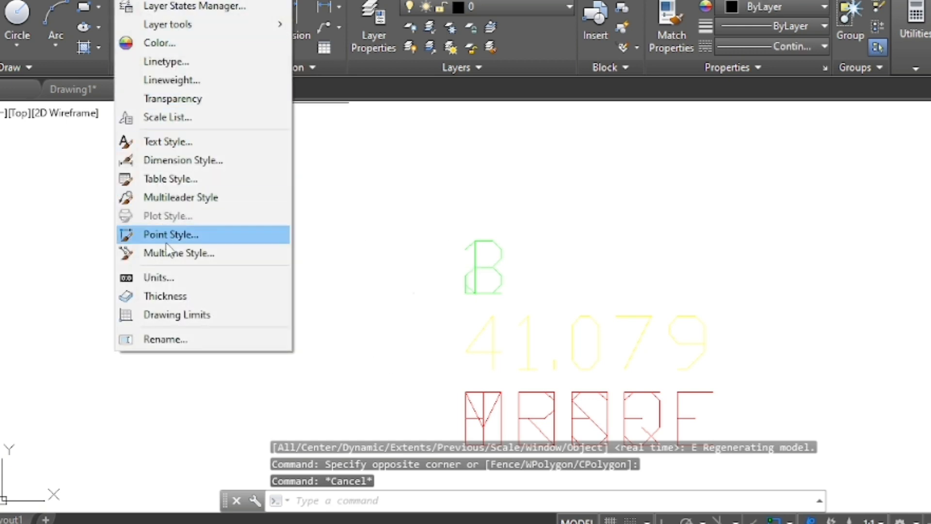
pyautogui.click(167, 234)
pyautogui.click(530, 139)
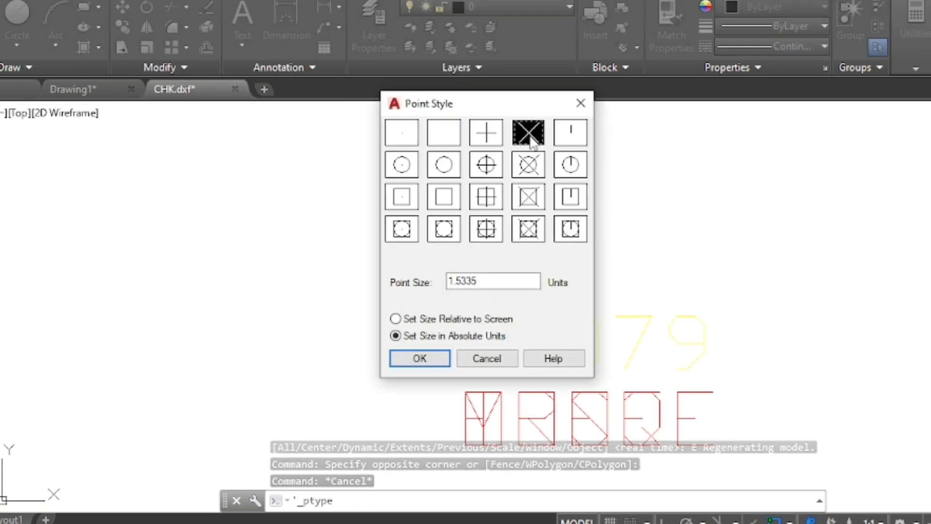
pyautogui.click(420, 359)
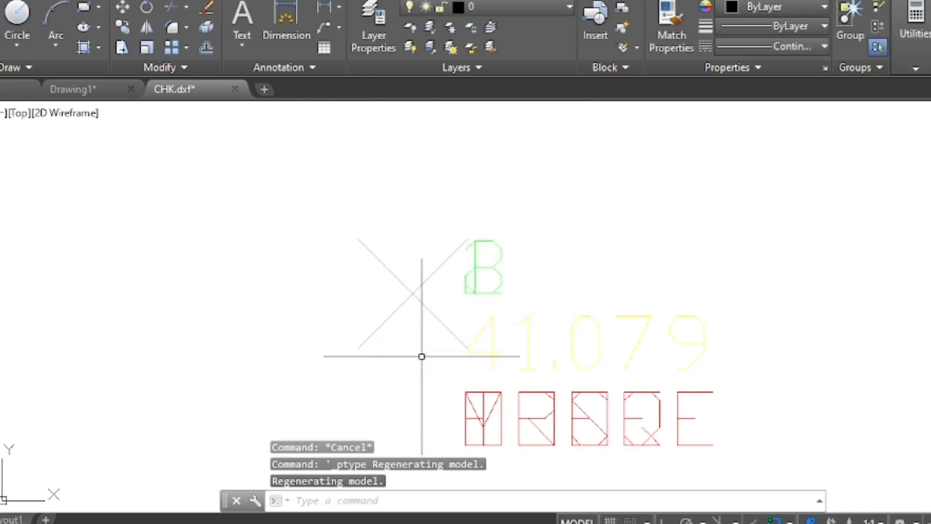
# Step: Draw a polyline from point FENCE2 to point FENCE1
pyautogui.scroll(-10, 421, 357)
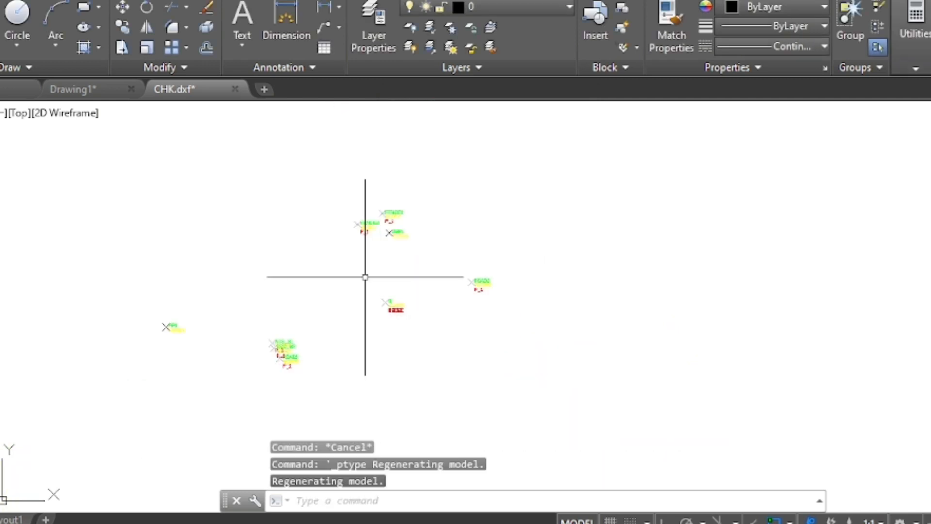
pyautogui.scroll(4, 347, 209)
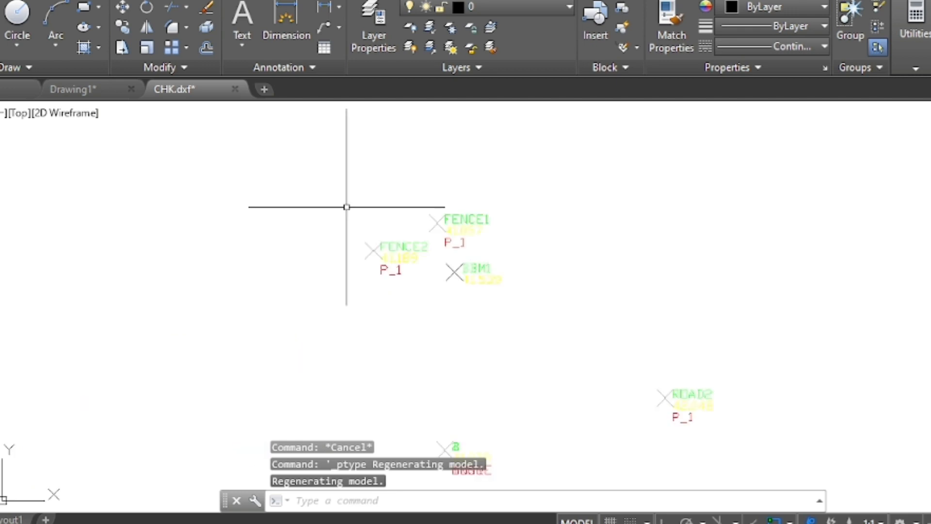
pyautogui.scroll(-2, 486, 139)
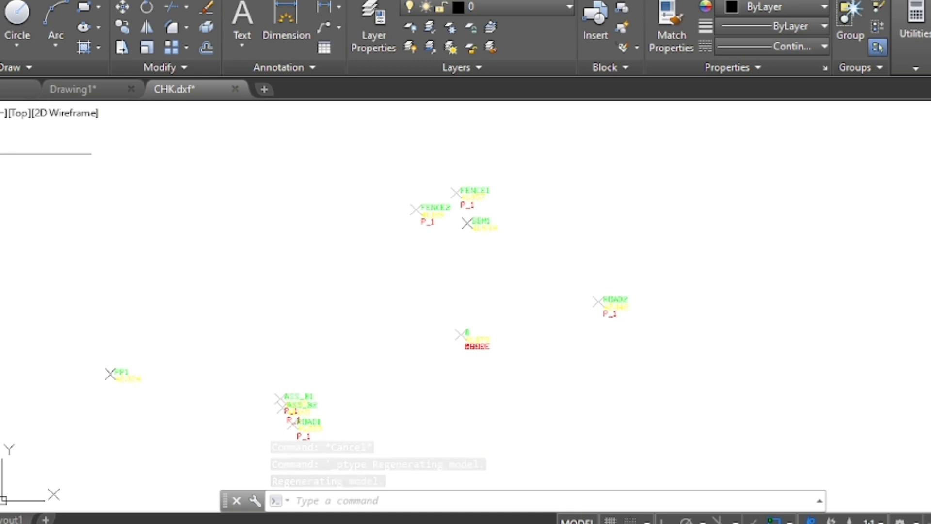
pyautogui.write('pl')
pyautogui.press('Return')
pyautogui.scroll(3, 418, 202)
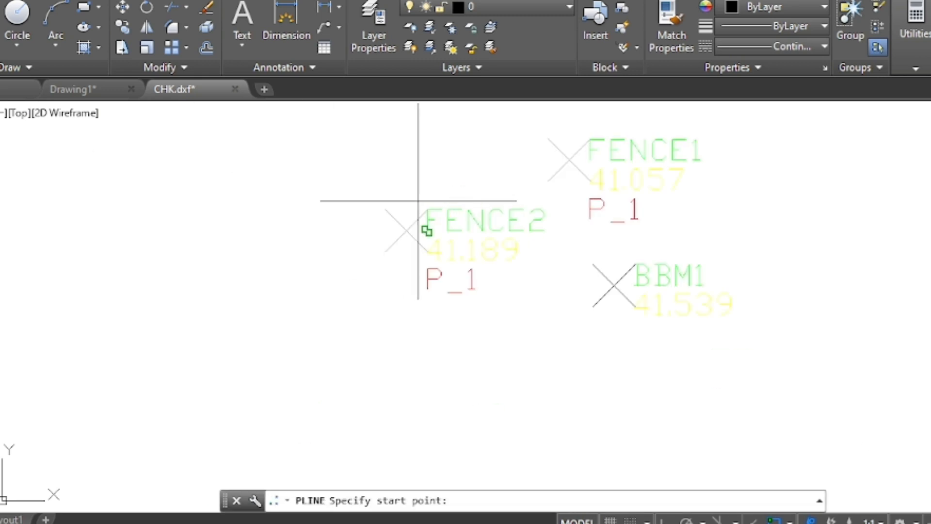
pyautogui.click(408, 230)
pyautogui.click(568, 159)
pyautogui.press('Escape')
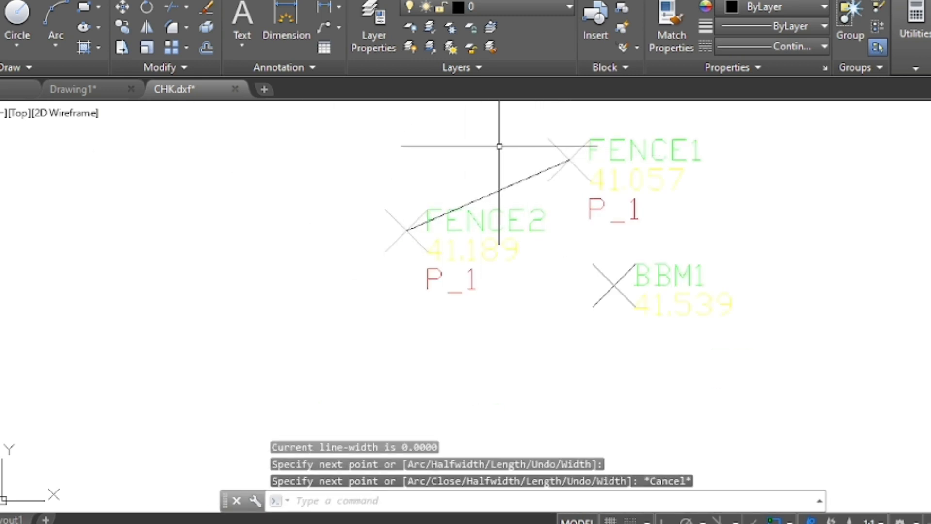
# Step: Draw a polyline from point ROAD2 to point ROAD1
pyautogui.scroll(-3, 488, 146)
pyautogui.press('Return')
pyautogui.scroll(3, 546, 397)
pyautogui.scroll(-3, 451, 254)
pyautogui.scroll(3, 561, 280)
pyautogui.click(669, 195)
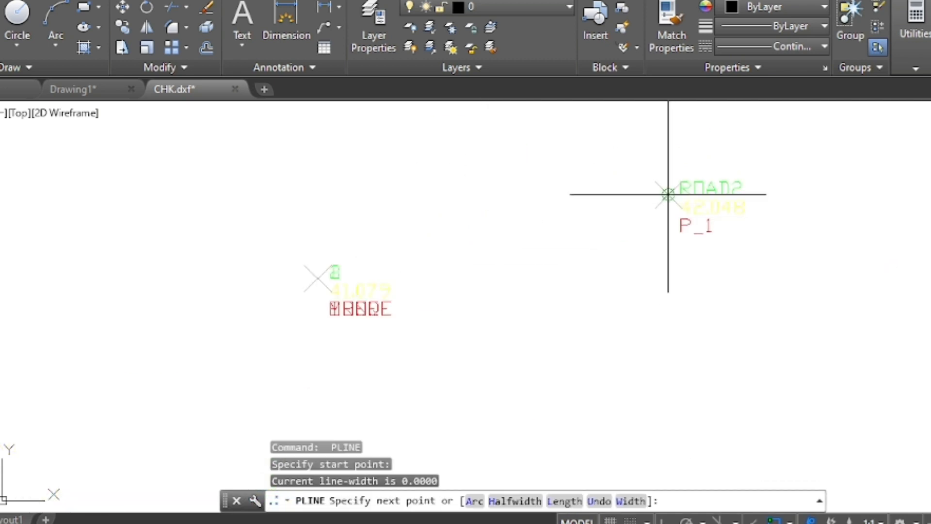
pyautogui.scroll(-3, 668, 194)
pyautogui.scroll(4, 347, 307)
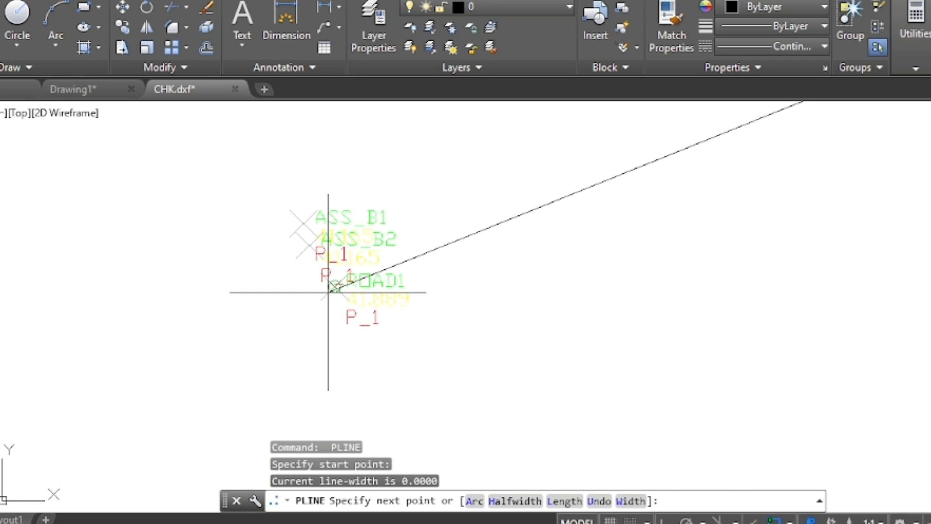
pyautogui.click(333, 286)
pyautogui.press('Return')
# Step: Draw a short polyline from point ASS_B1 to point ASS_B2
pyautogui.press('Return')
pyautogui.scroll(2, 286, 223)
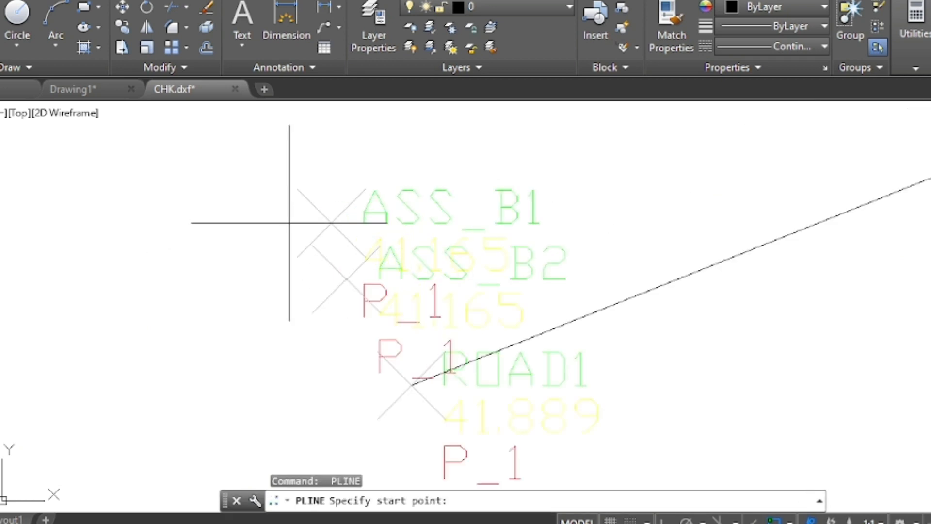
pyautogui.scroll(3, 289, 223)
pyautogui.click(356, 224)
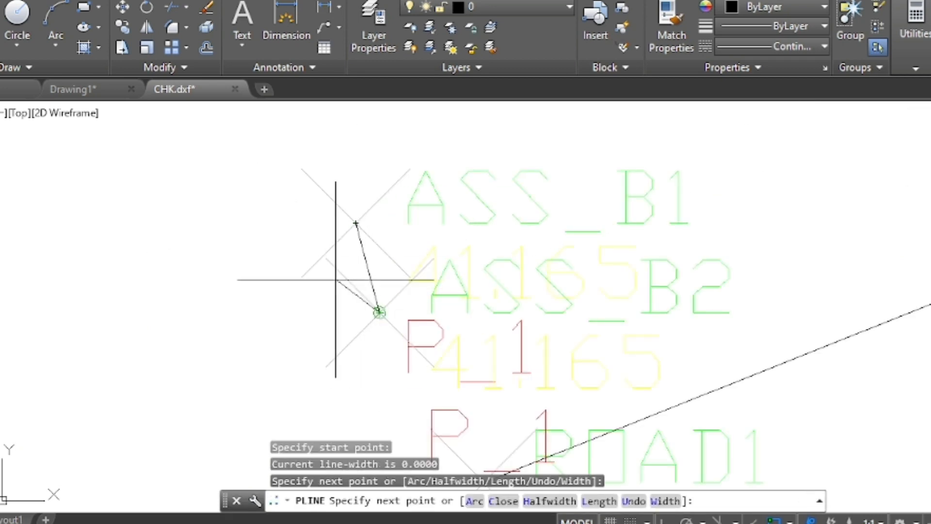
pyautogui.scroll(-8, 348, 289)
pyautogui.press('Escape')
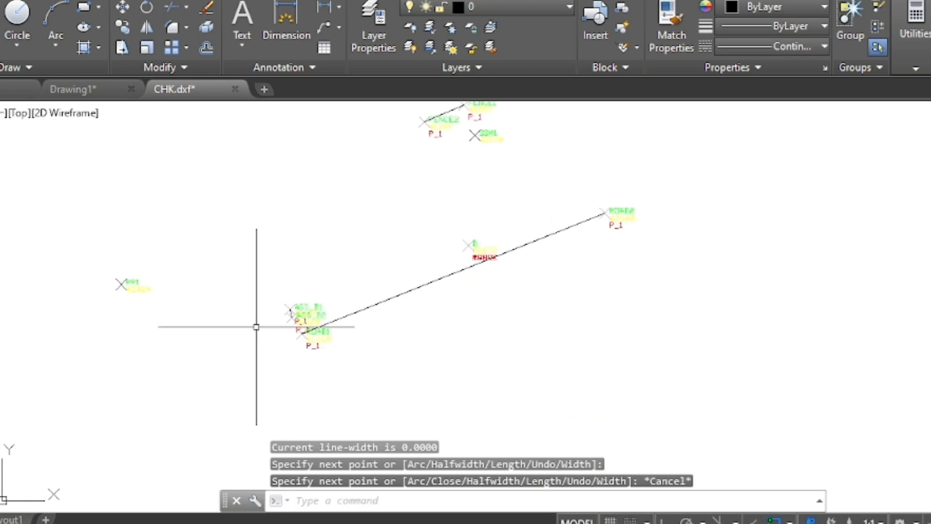
# Step: Draw a polyline from point PP1 through the overlapping points at elevation 41.079 to point BBM1
pyautogui.press('Return')
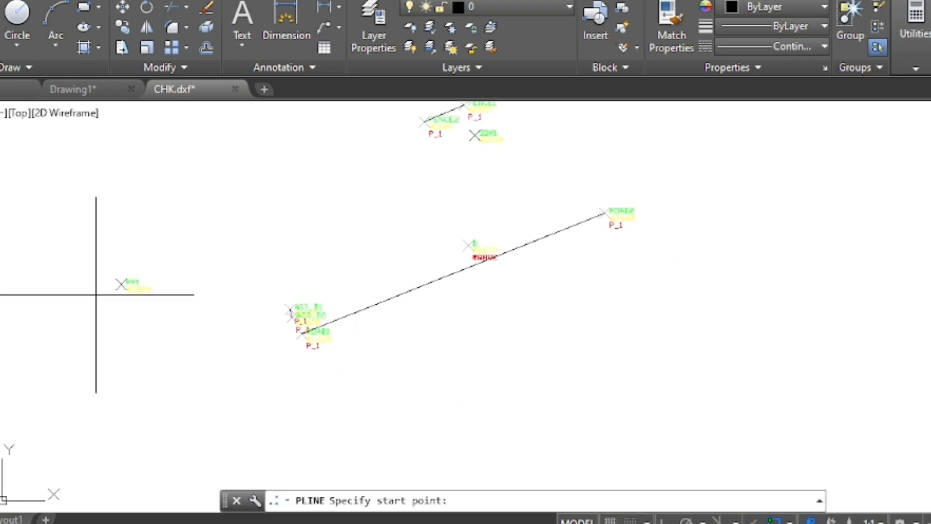
pyautogui.click(121, 284)
pyautogui.scroll(4, 427, 254)
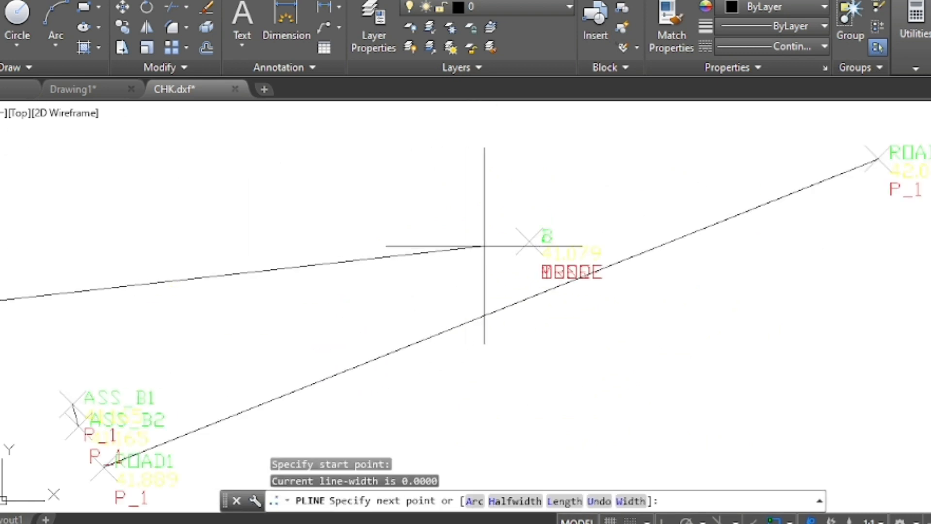
pyautogui.click(533, 243)
pyautogui.scroll(-5, 490, 315)
pyautogui.scroll(6, 510, 175)
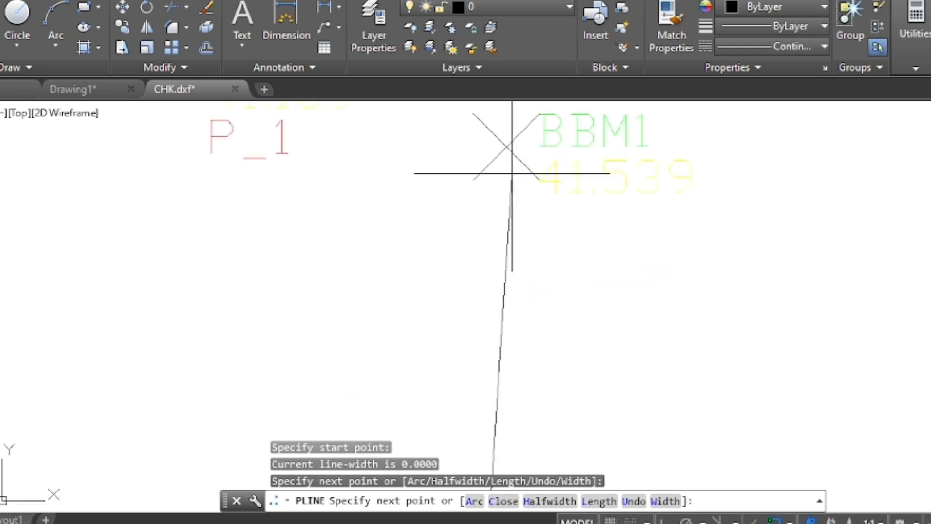
pyautogui.click(506, 145)
pyautogui.press('Escape')
pyautogui.scroll(-6, 435, 262)
pyautogui.press('Escape')
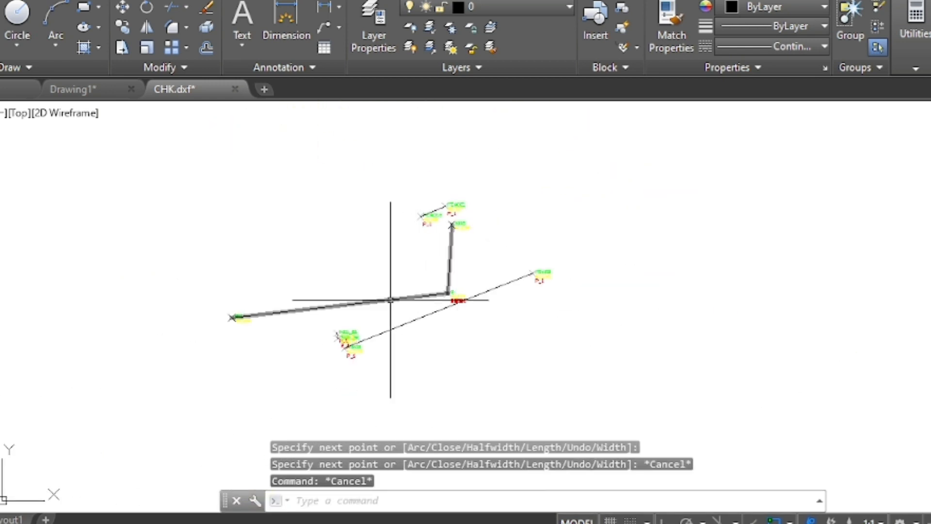
# Step: Examine the elevation label of point PP1 and the overlapping labels at the corner of the polyline to BBM1
pyautogui.scroll(2, 296, 286)
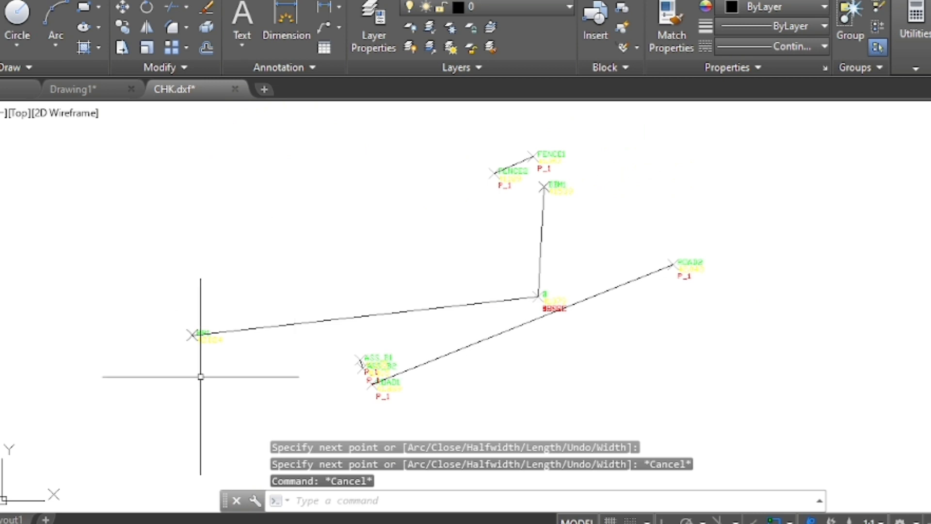
pyautogui.scroll(5, 194, 339)
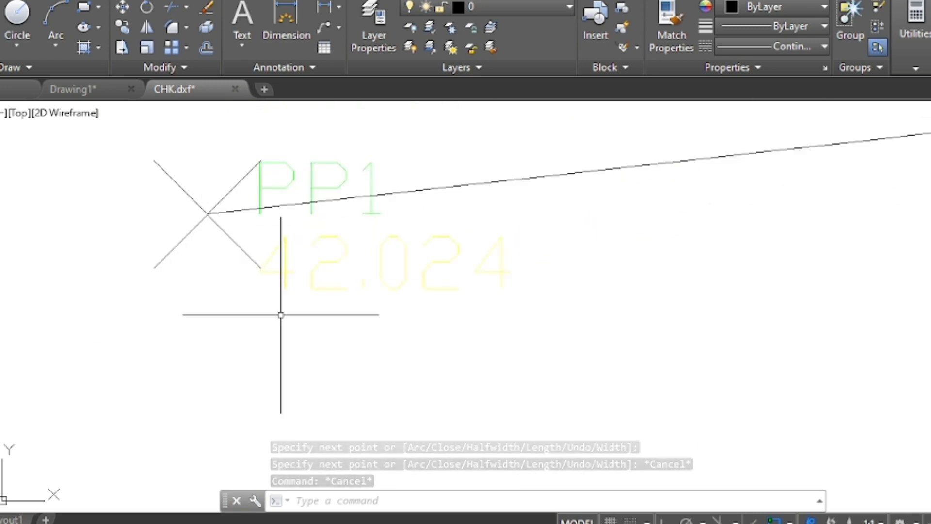
pyautogui.click(303, 249)
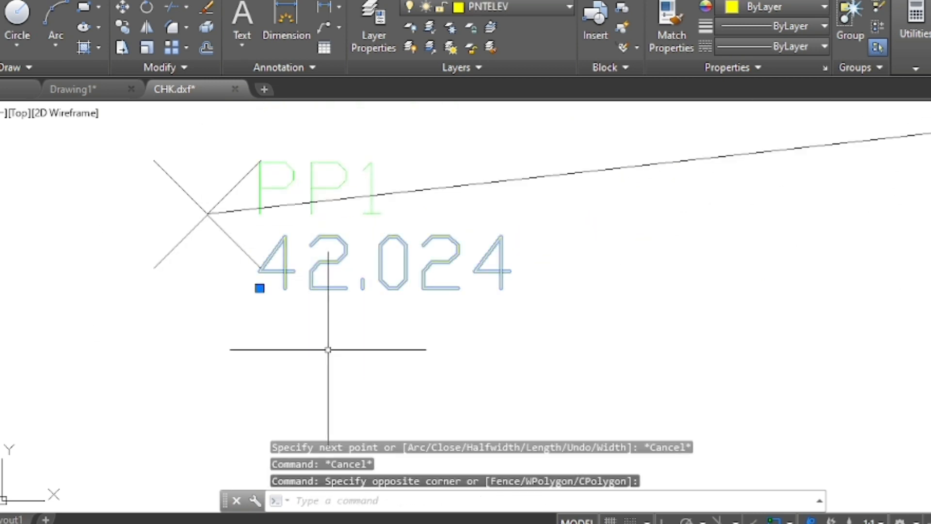
pyautogui.scroll(-8, 170, 318)
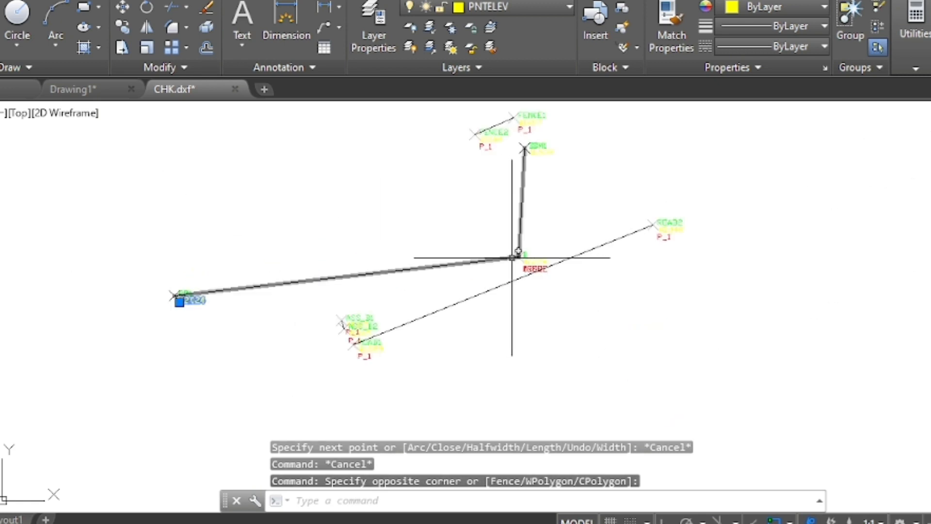
pyautogui.scroll(10, 513, 257)
pyautogui.click(575, 235)
pyautogui.click(475, 299)
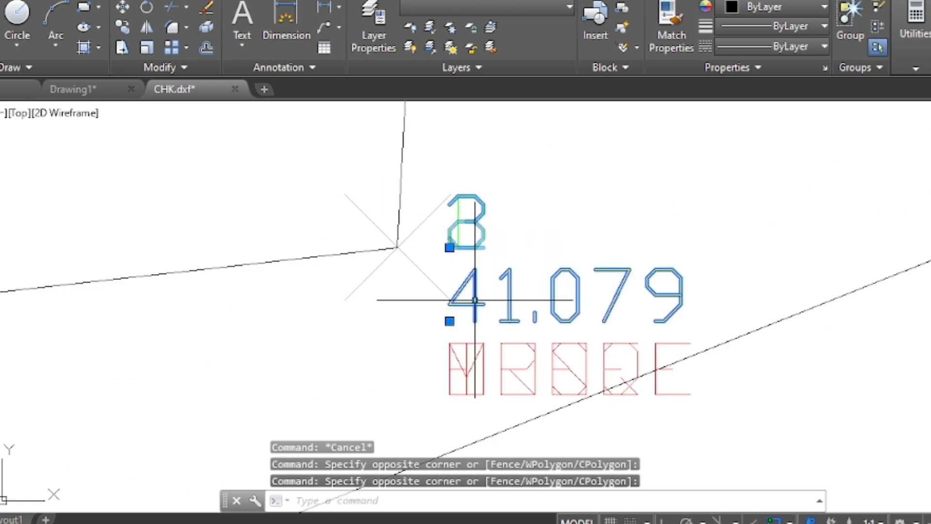
pyautogui.press('Escape')
# Step: Examine the labels of points ASS_B1, ASS_B2 and ROAD1 and the overall layout of the connected survey points
pyautogui.scroll(-4, 379, 242)
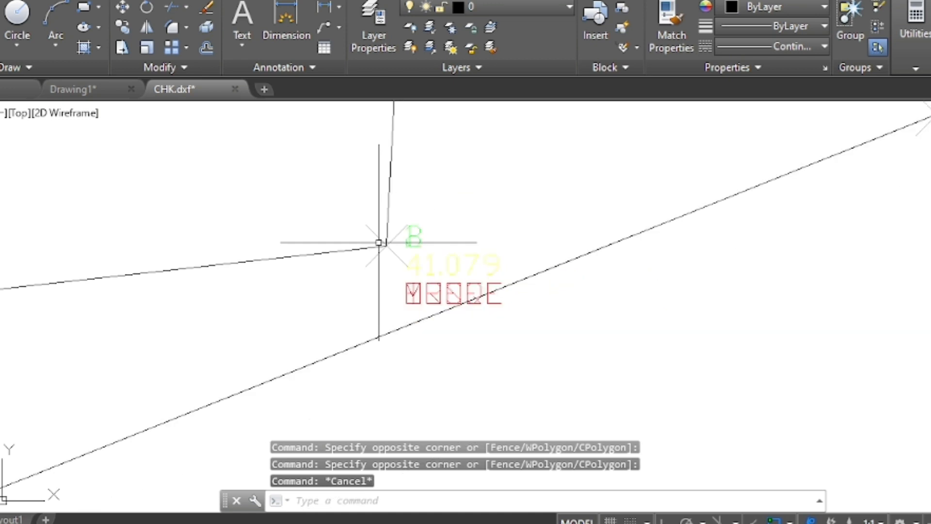
pyautogui.scroll(-4, 378, 242)
pyautogui.scroll(5, 122, 400)
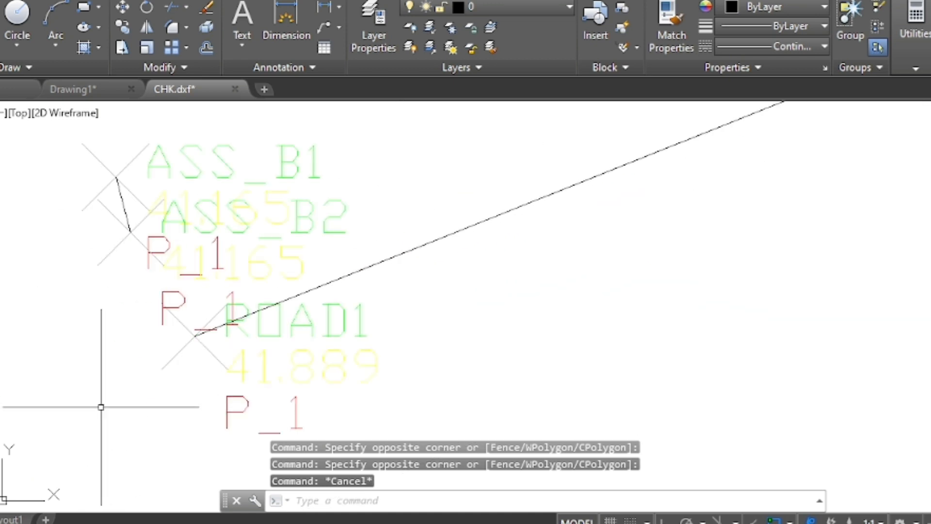
pyautogui.click(374, 311)
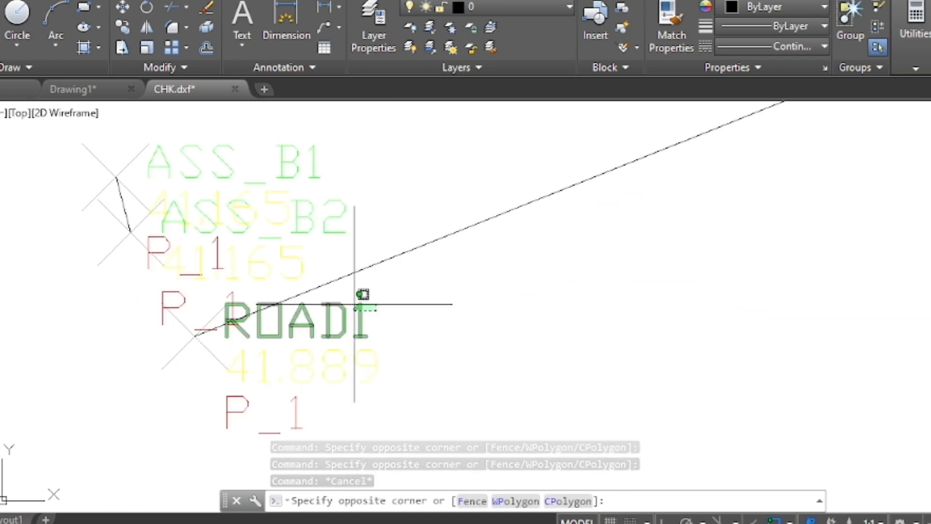
pyautogui.click(348, 290)
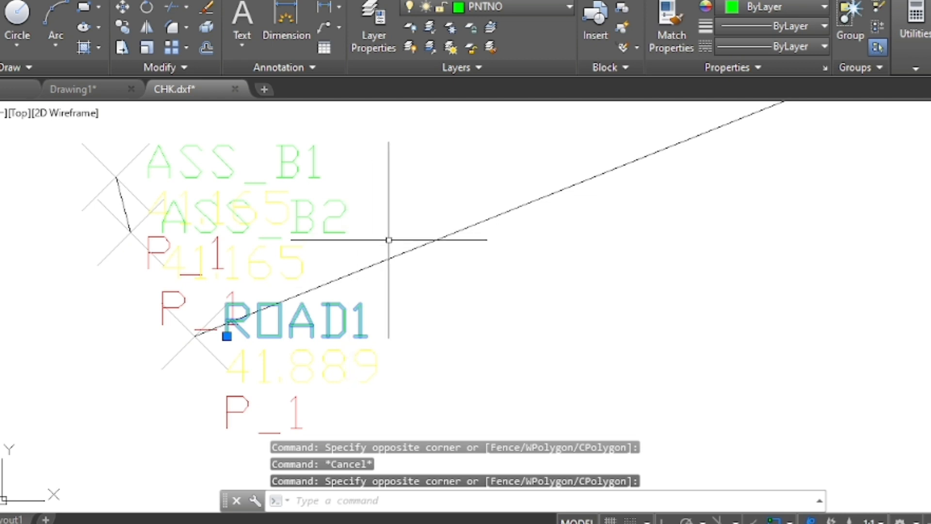
pyautogui.press('Escape')
pyautogui.scroll(-5, 312, 259)
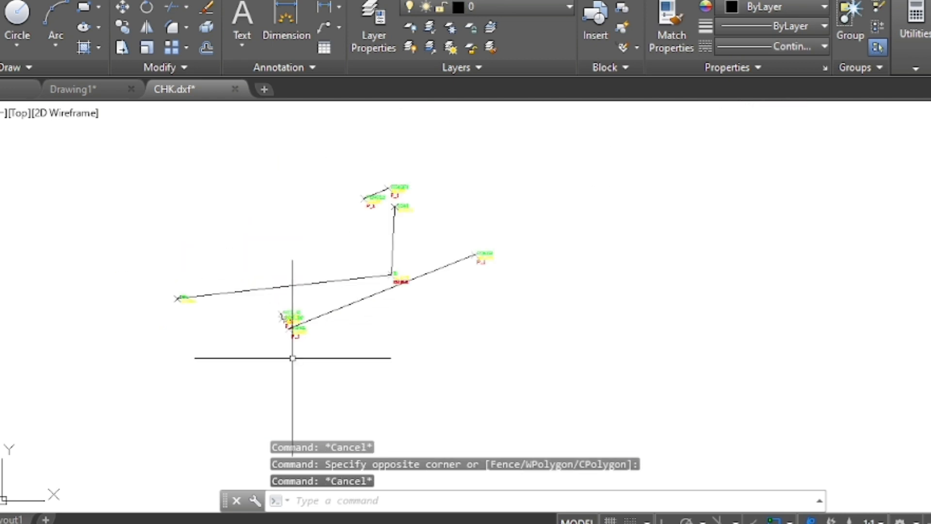
pyautogui.scroll(2, 199, 312)
pyautogui.scroll(-2, 146, 289)
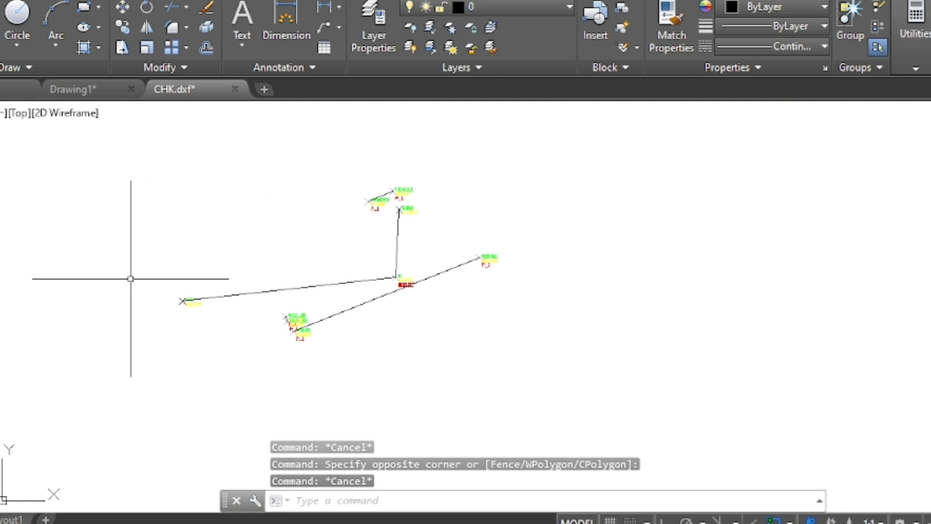
pyautogui.scroll(2, 131, 279)
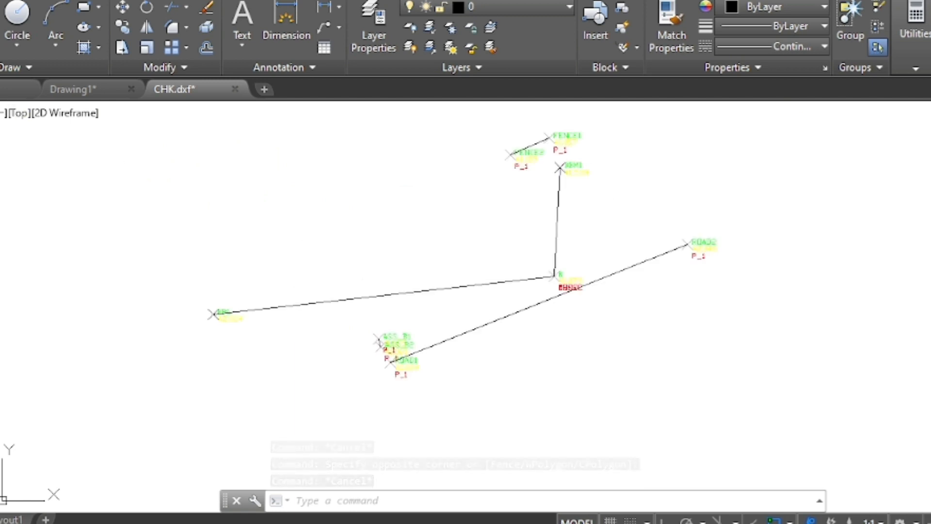
# Step: Save the drawing to the Desktop as CHK.dwg in the AutoCAD 2018 Drawing format
pyautogui.click(2, 3)
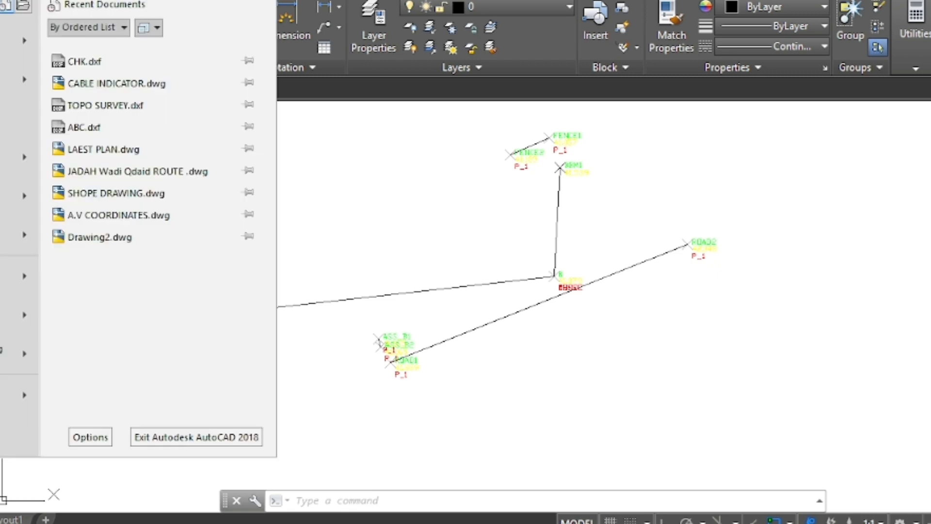
pyautogui.click(7, 165)
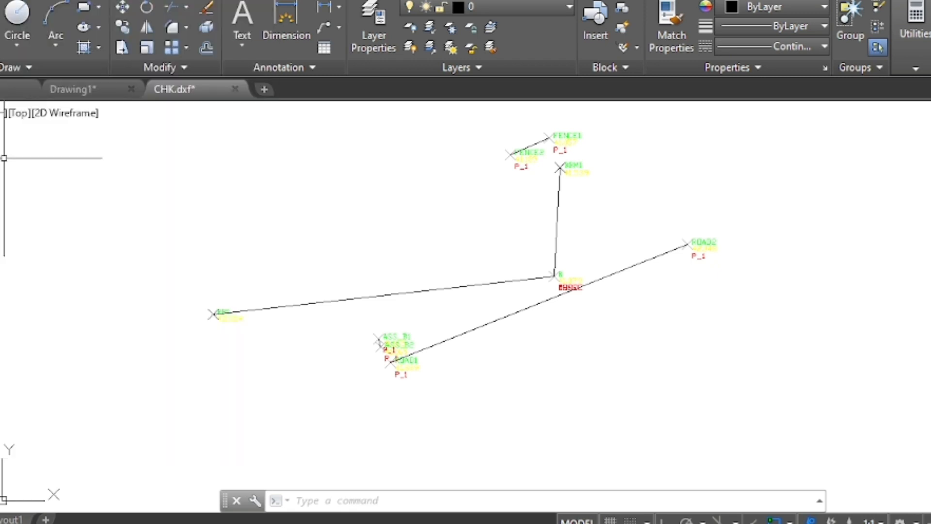
pyautogui.click(266, 303)
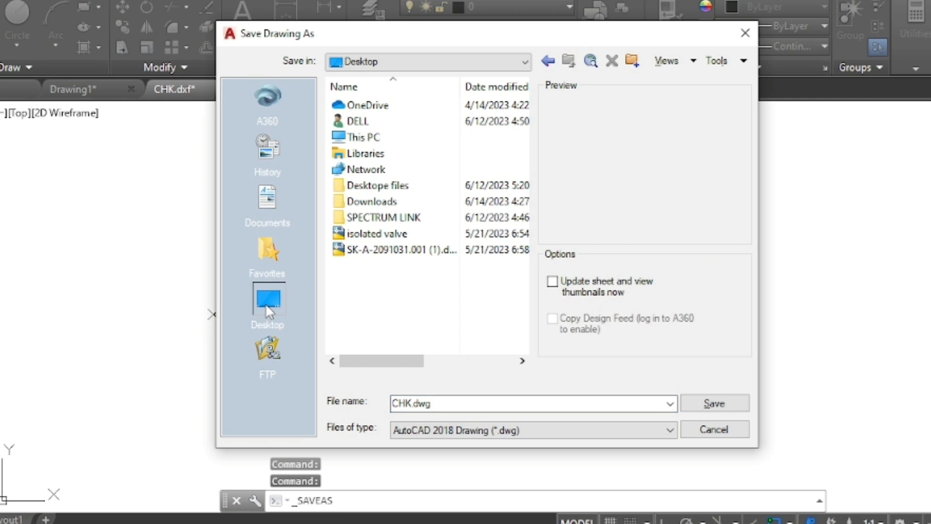
pyautogui.click(475, 402)
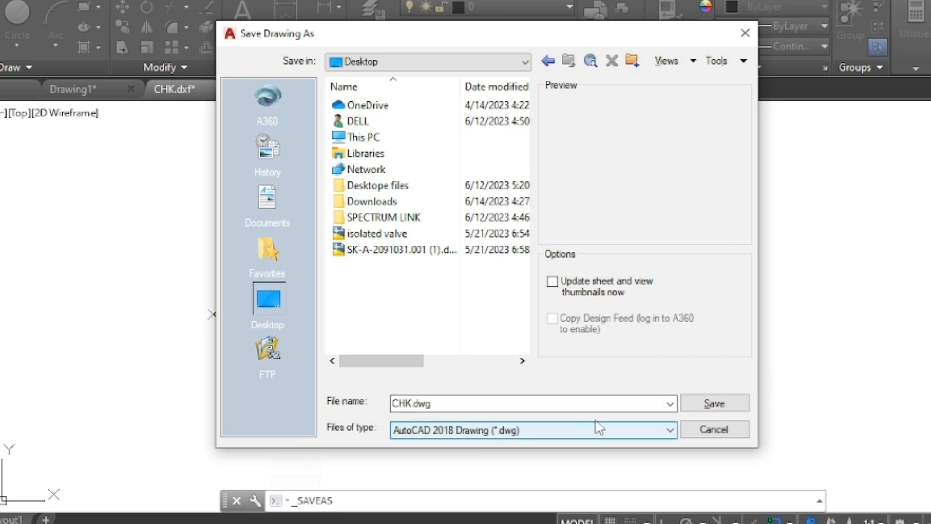
pyautogui.click(718, 407)
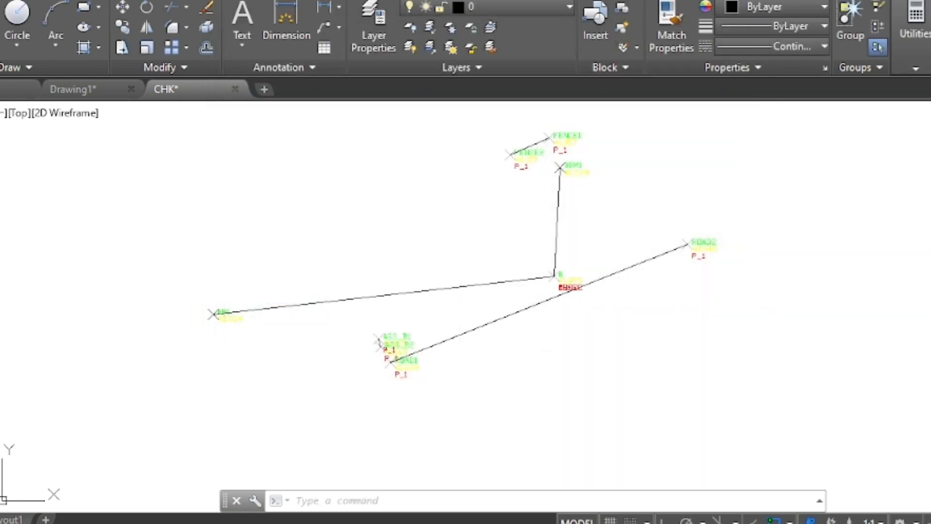